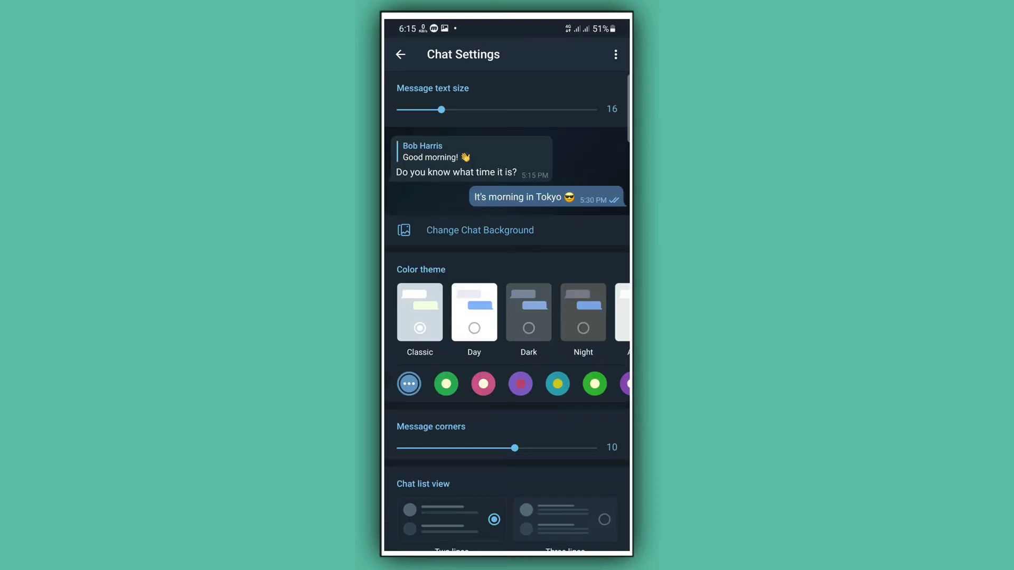
{"action": "scroll", "coordinate": [507, 309], "scroll_direction": "down", "scroll_amount": 5}
{"action": "scroll", "coordinate": [507, 308], "scroll_direction": "down", "scroll_amount": 2}
{"action": "scroll", "coordinate": [507, 309], "scroll_direction": "down", "scroll_amount": 2}
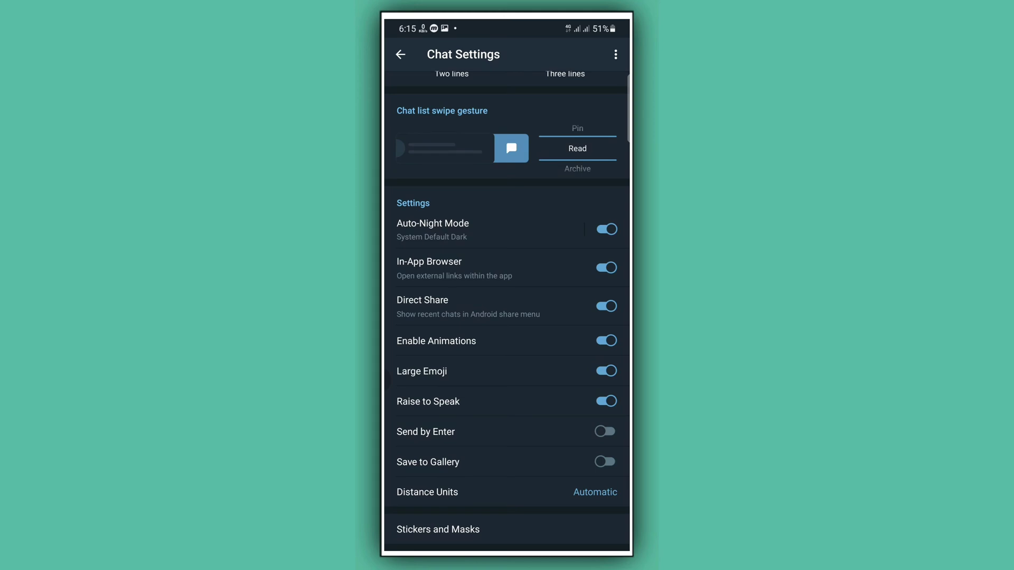
Switch on Save to Gallery in Telegram's Chat Settings, leaving Send by Enter off
{"action": "left_click", "coordinate": [508, 462]}
Open the Forget Your Past image in Quotes and Facts and choose Save to gallery
{"action": "left_click", "coordinate": [400, 54]}
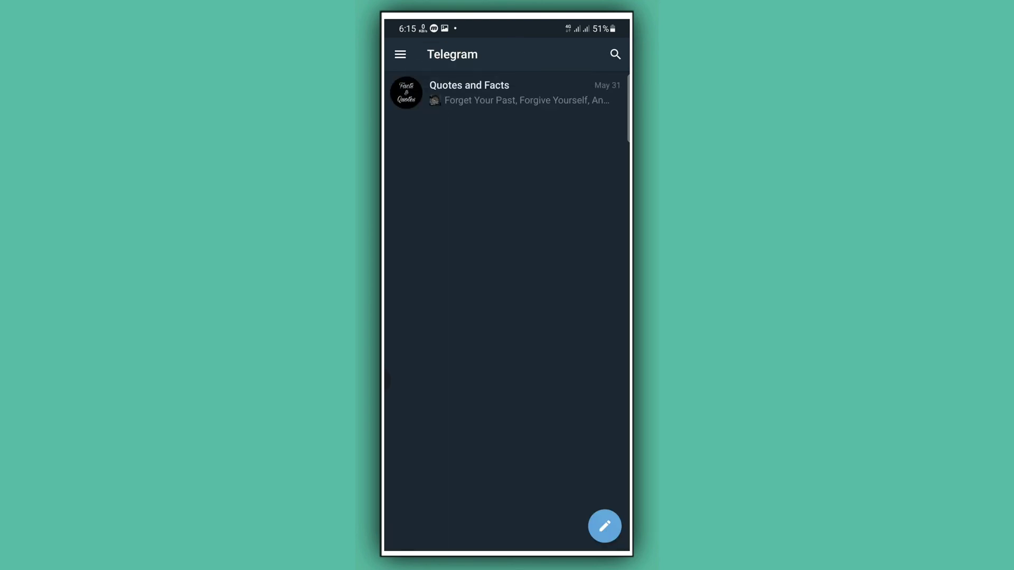
{"action": "left_click", "coordinate": [507, 93]}
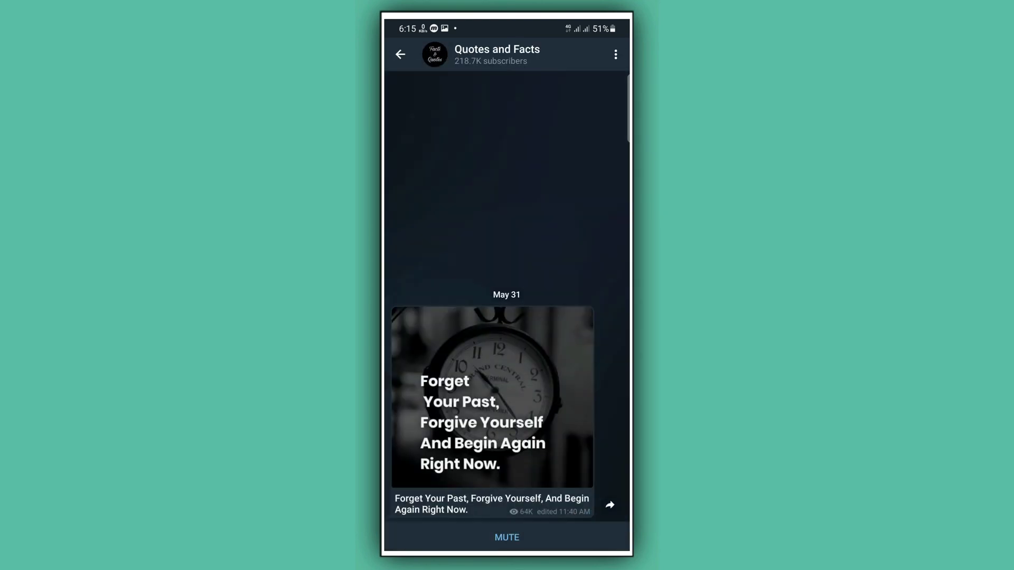
{"action": "left_click", "coordinate": [492, 396]}
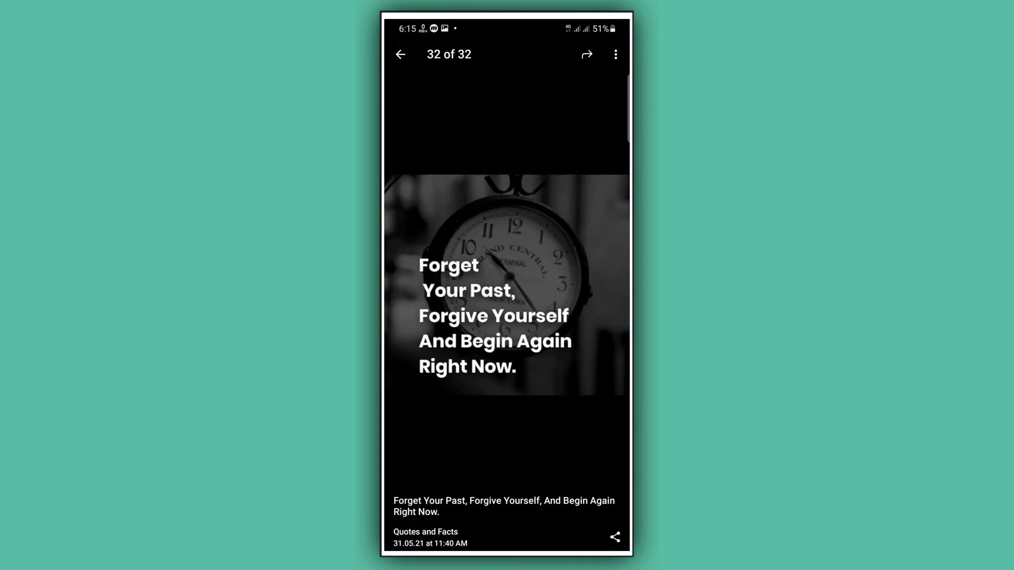
{"action": "left_click", "coordinate": [616, 55]}
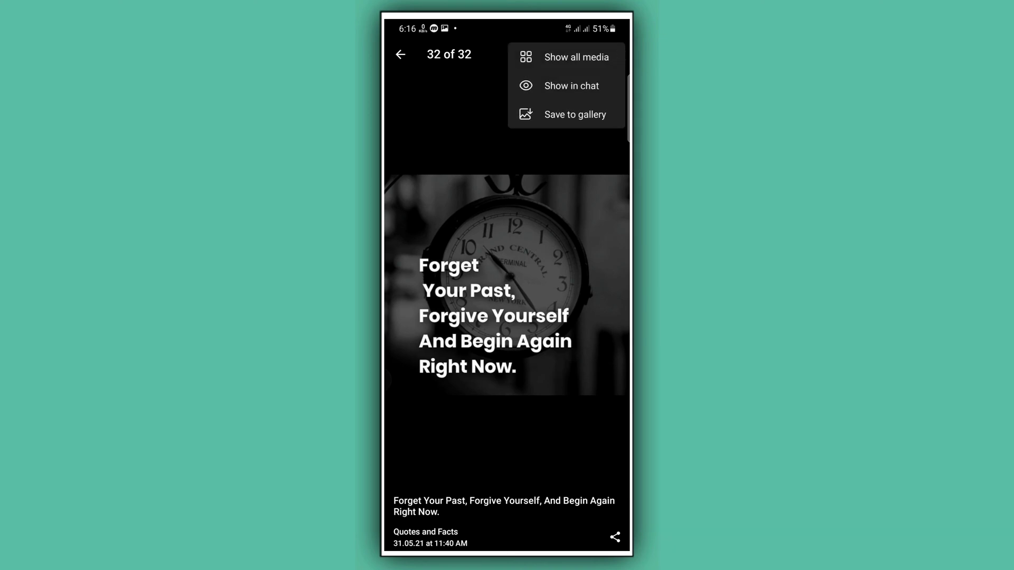
{"action": "left_click", "coordinate": [574, 114]}
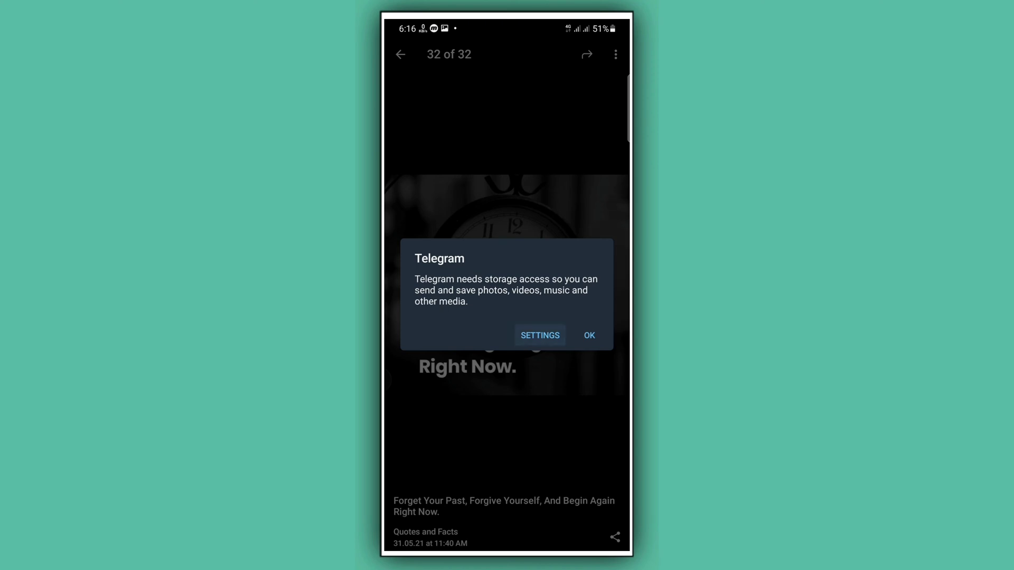
Set Telegram's Files and media permission to Allow management of all files
{"action": "left_click", "coordinate": [589, 335]}
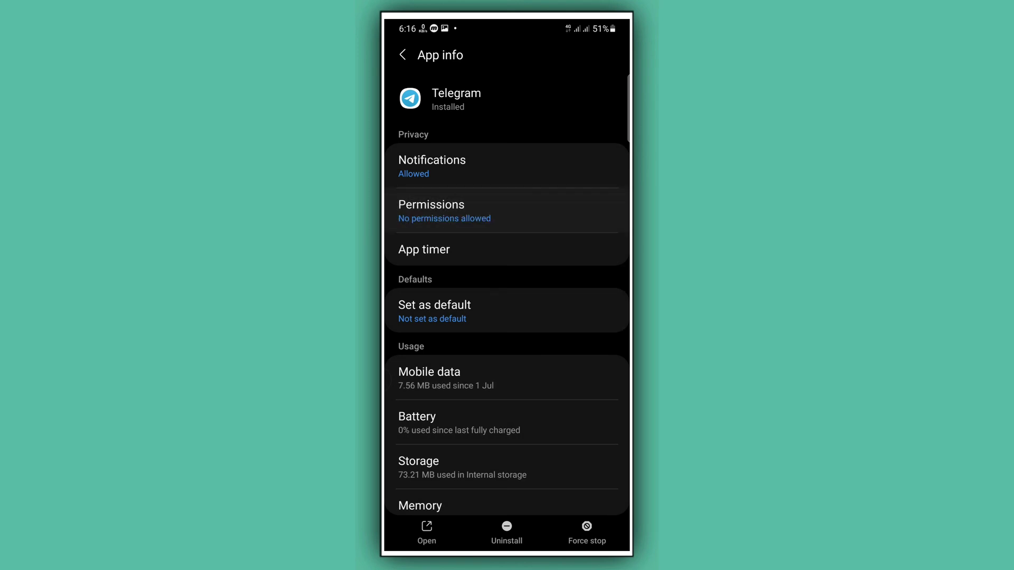
{"action": "left_click", "coordinate": [432, 210]}
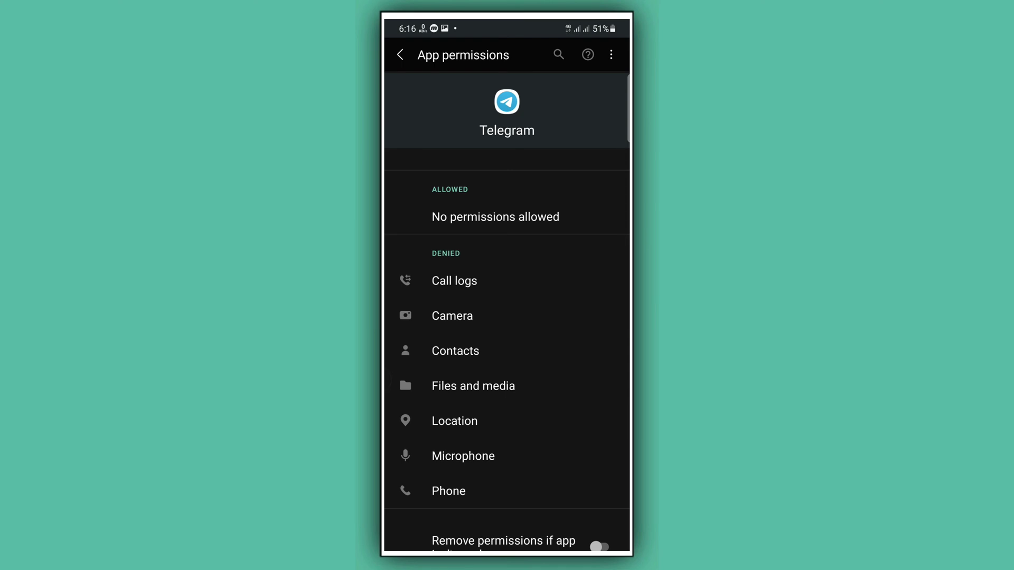
{"action": "left_click", "coordinate": [473, 386]}
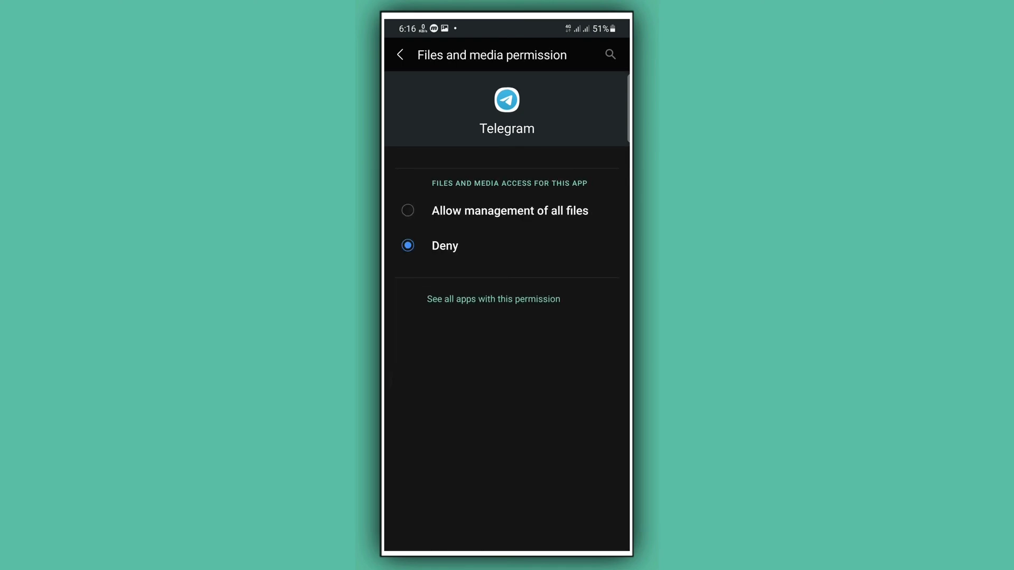
{"action": "left_click", "coordinate": [509, 210]}
{"action": "left_click", "coordinate": [400, 55]}
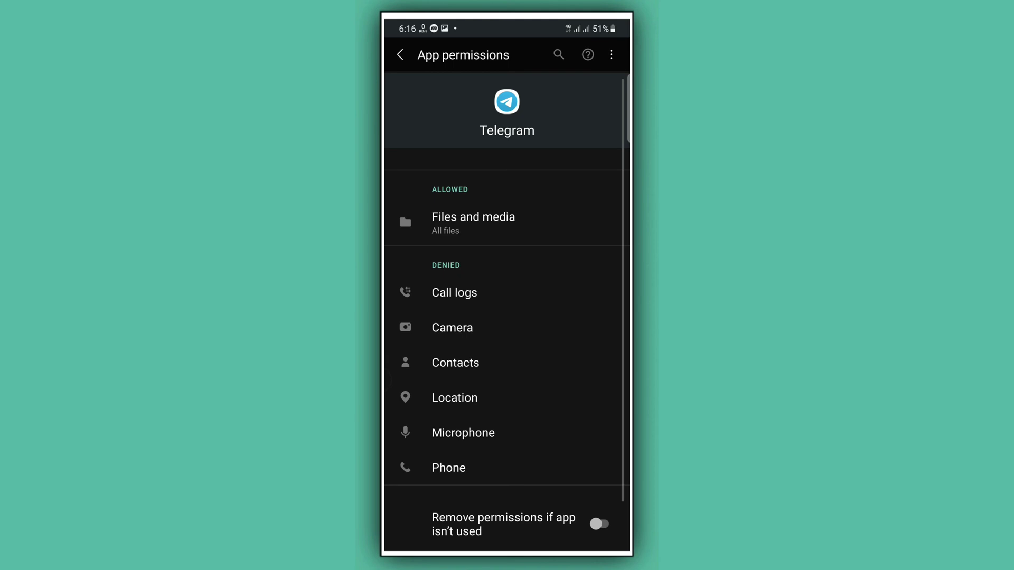
Back in the photo viewer, save the Forget Your Past quote via the ⋮ menu
{"action": "left_click", "coordinate": [400, 54]}
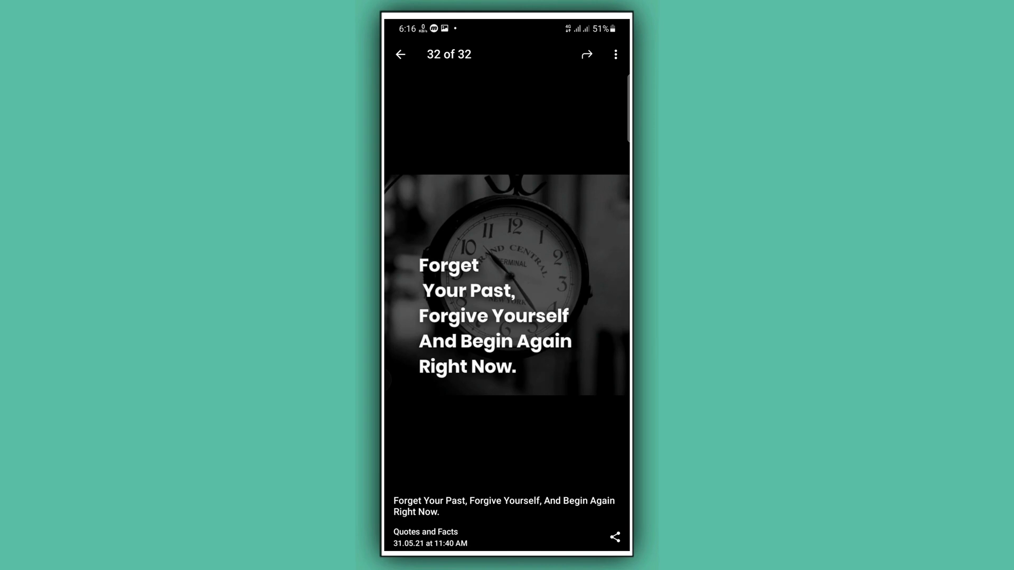
{"action": "left_click", "coordinate": [615, 54]}
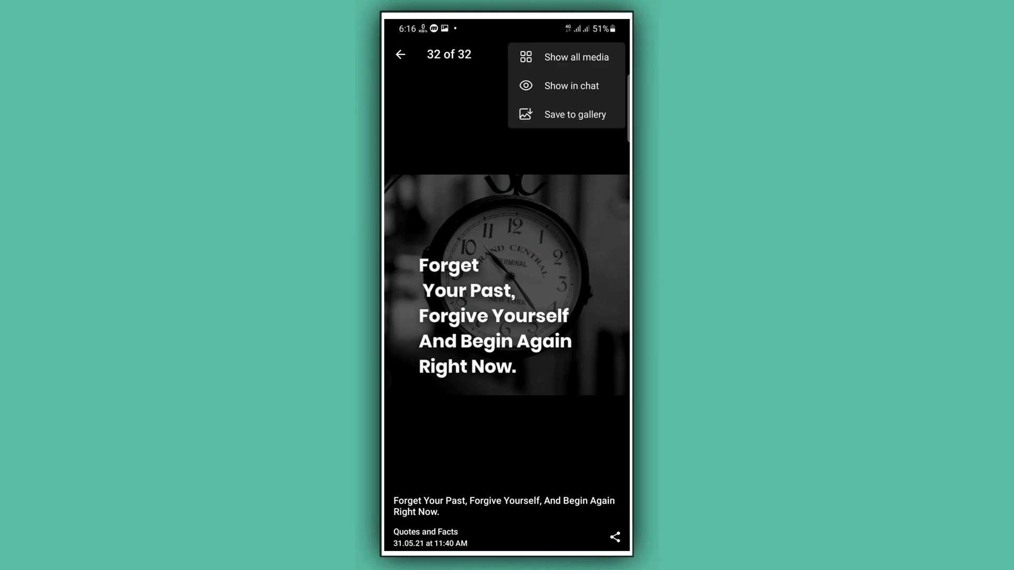
{"action": "left_click", "coordinate": [576, 114]}
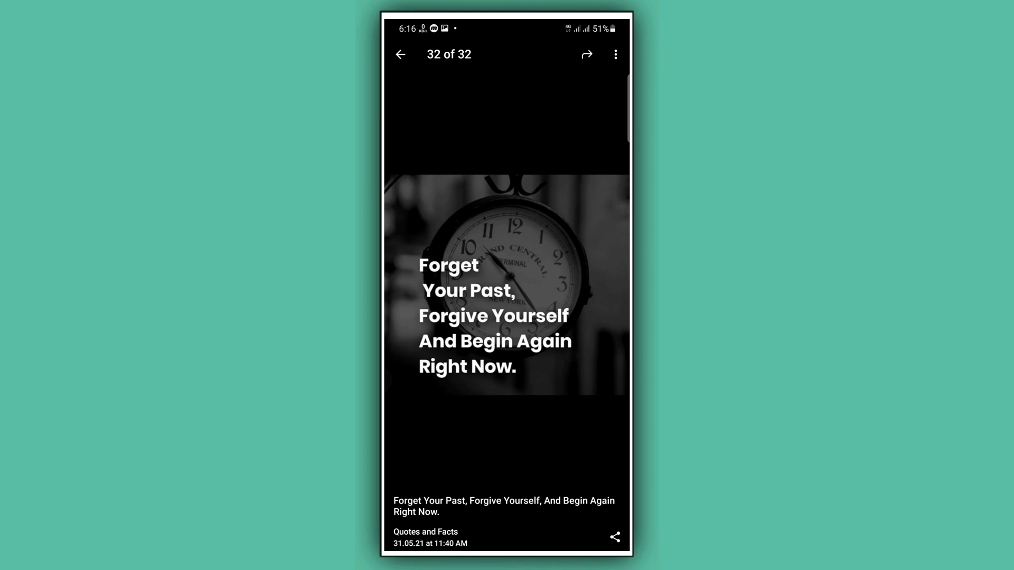
View the saved Forget Your Past quote in Gallery's Telegram album, then close it
{"action": "key", "text": "Home"}
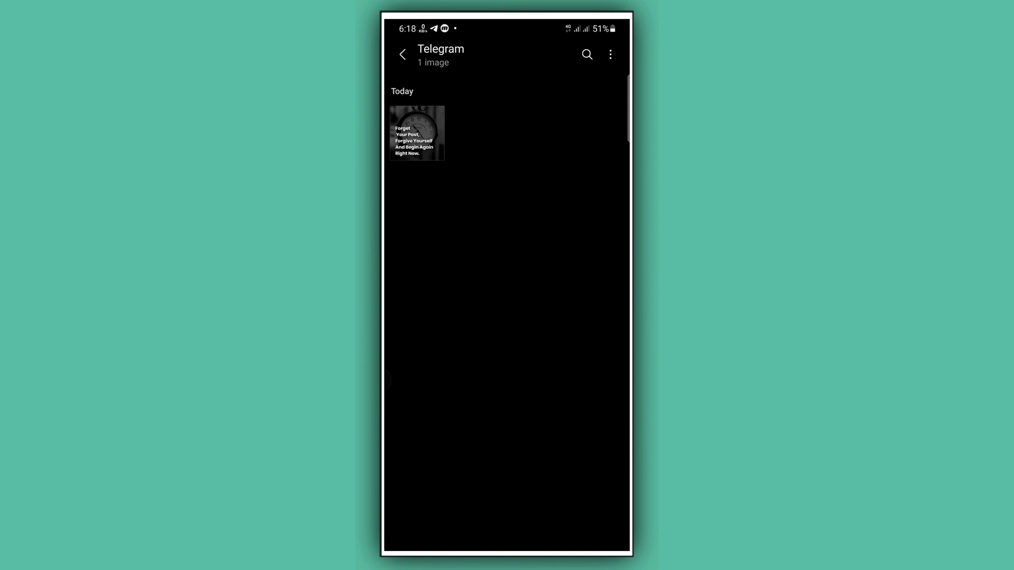
{"action": "left_click", "coordinate": [418, 133]}
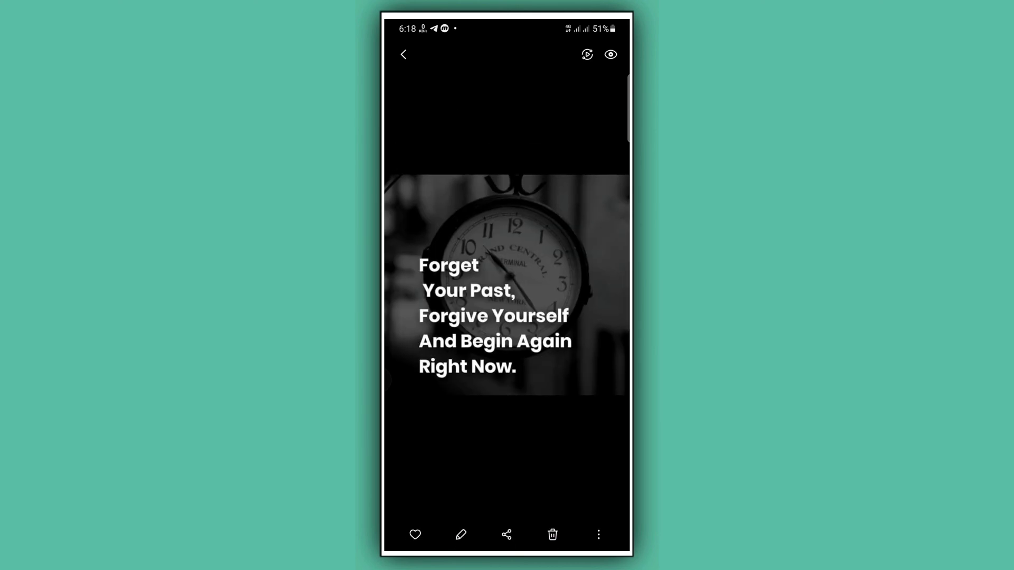
{"action": "key", "text": "Escape"}
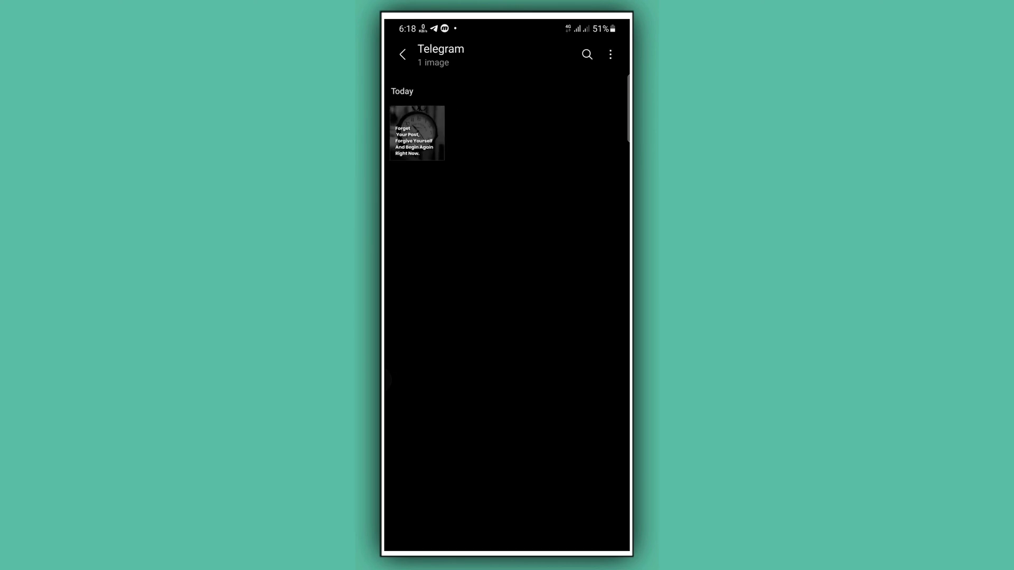